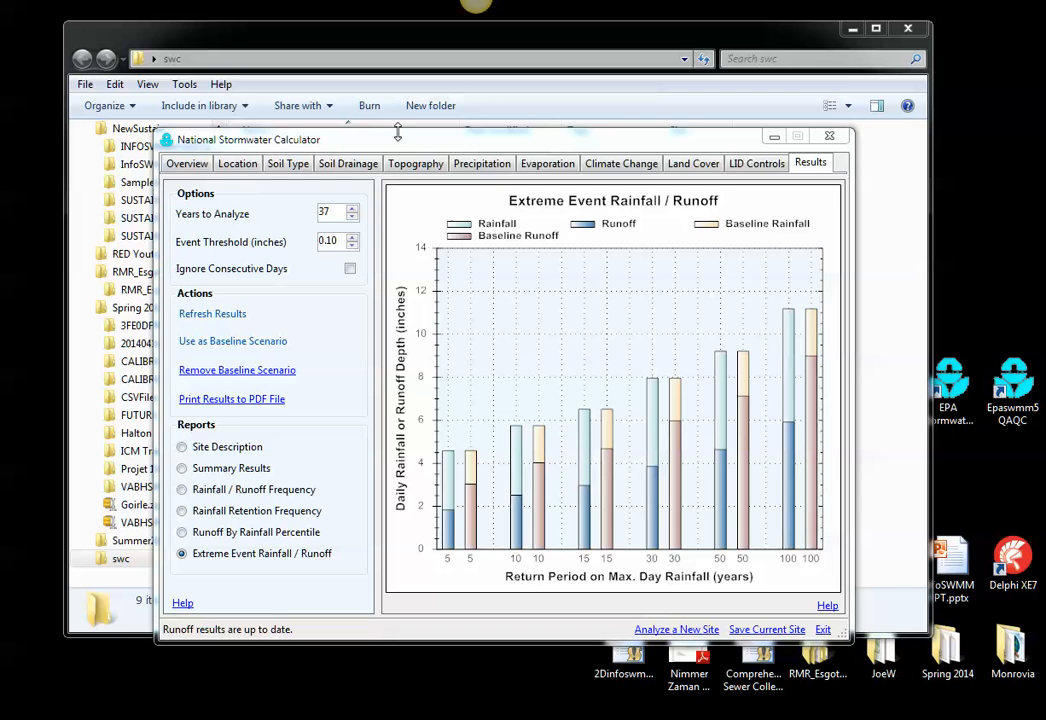
# - Examine the rainfall records in rainFile.dat and rainFile1.dat from the swc folder, closing each file after viewing
pyautogui.moveTo(395, 140); pyautogui.dragTo(423, 131)
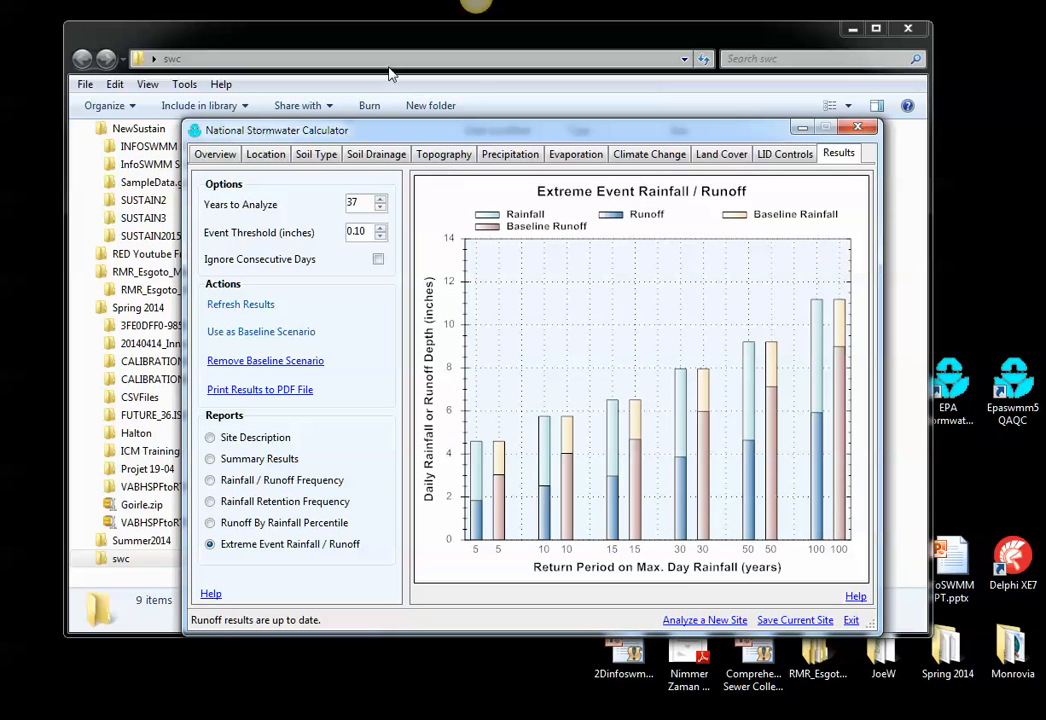
pyautogui.click(253, 45)
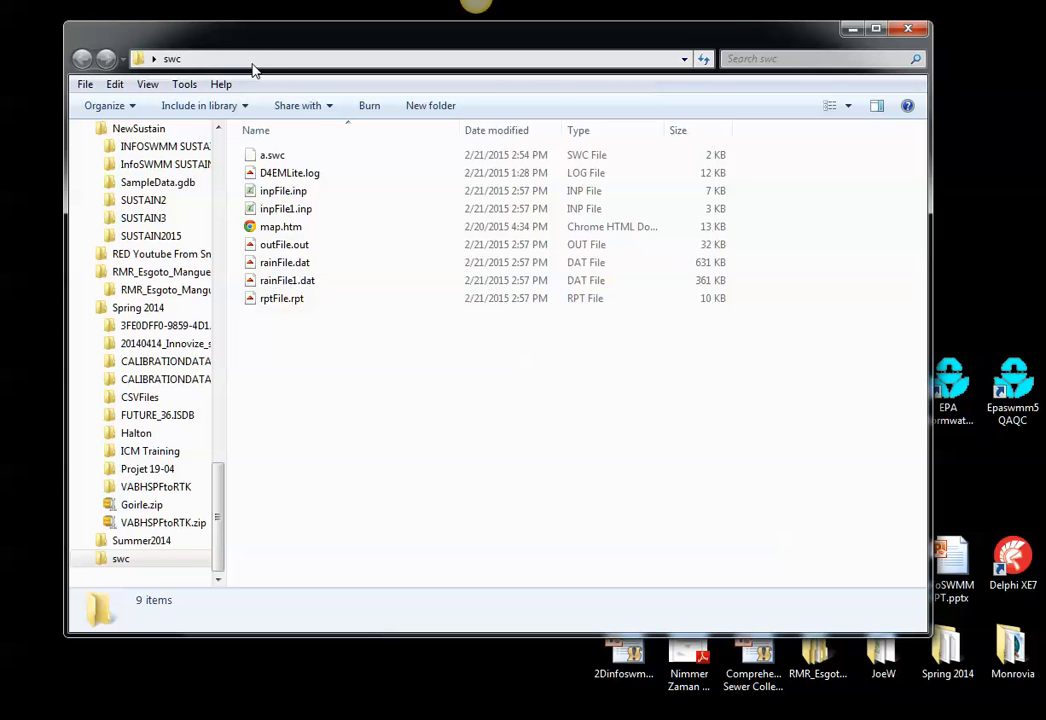
pyautogui.doubleClick(310, 263)
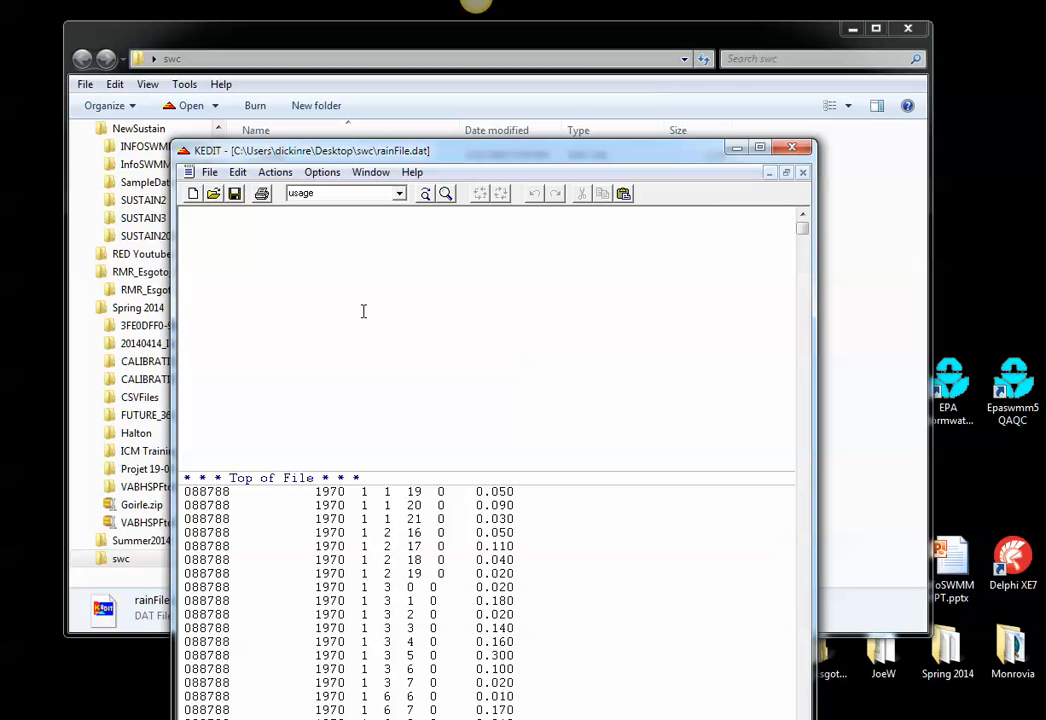
pyautogui.click(800, 153)
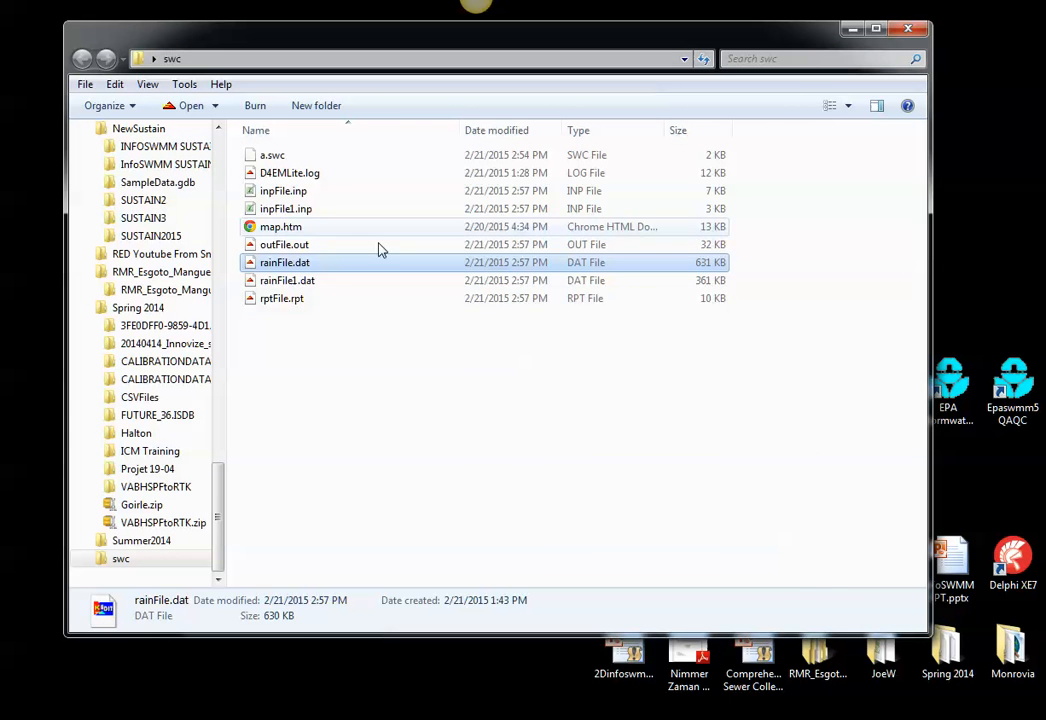
pyautogui.doubleClick(280, 278)
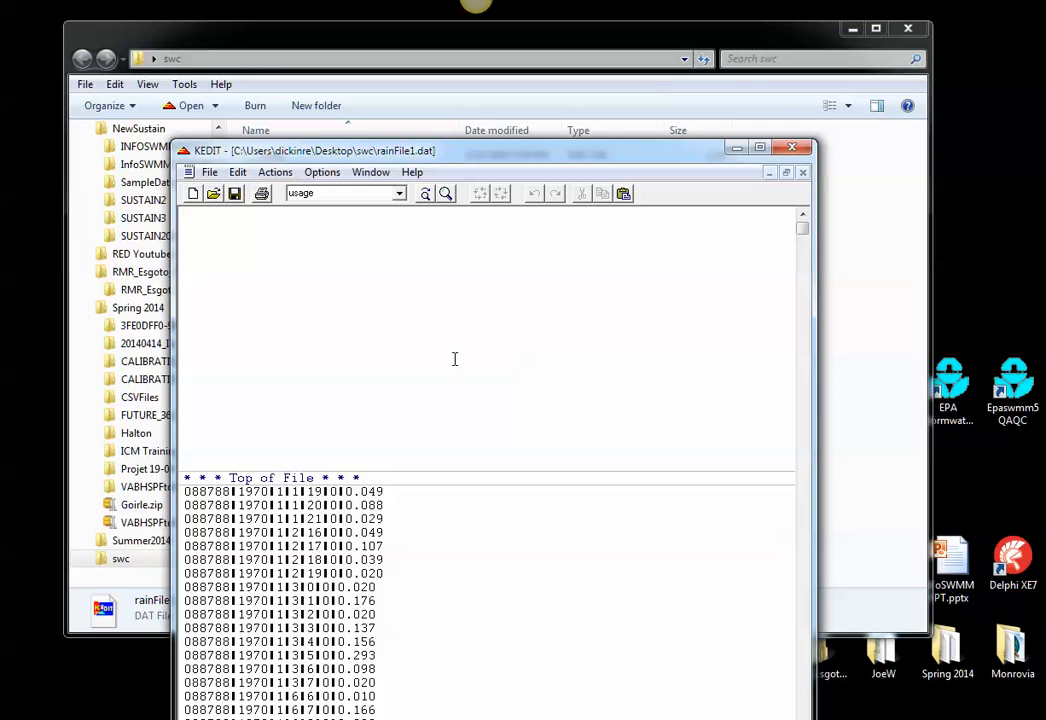
pyautogui.click(797, 148)
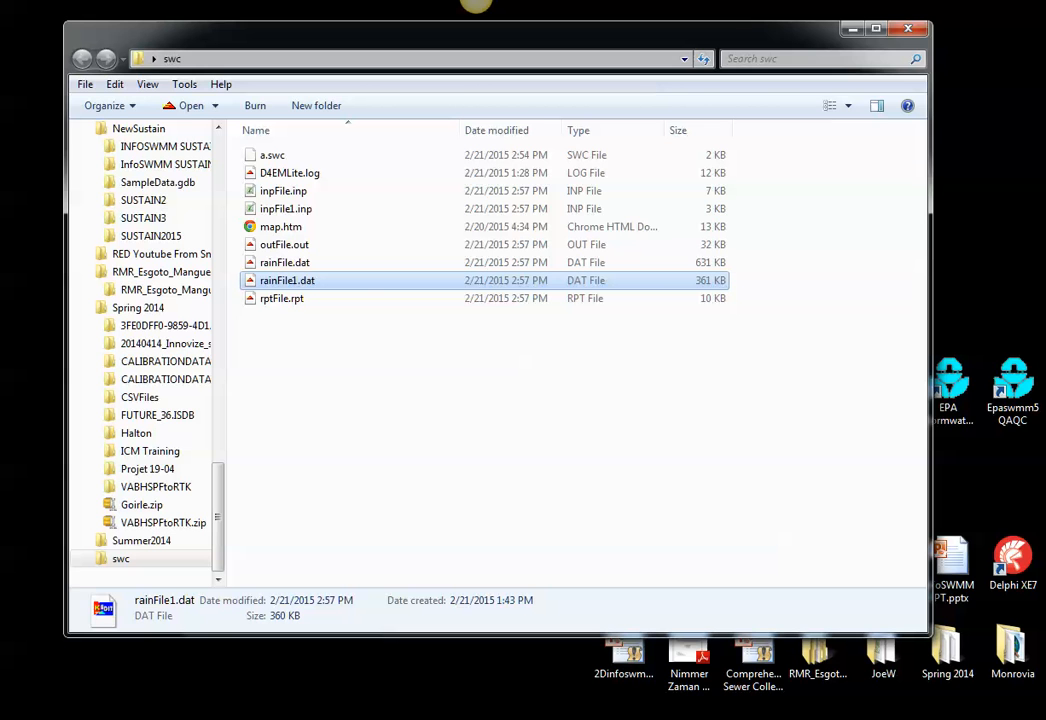
# - Switch to SWMM 5.1 and place Subcatch2, Subcatch3 and Subcatch4 on the study area map around the rain gage
pyautogui.hotkey('alt', 'Tab')
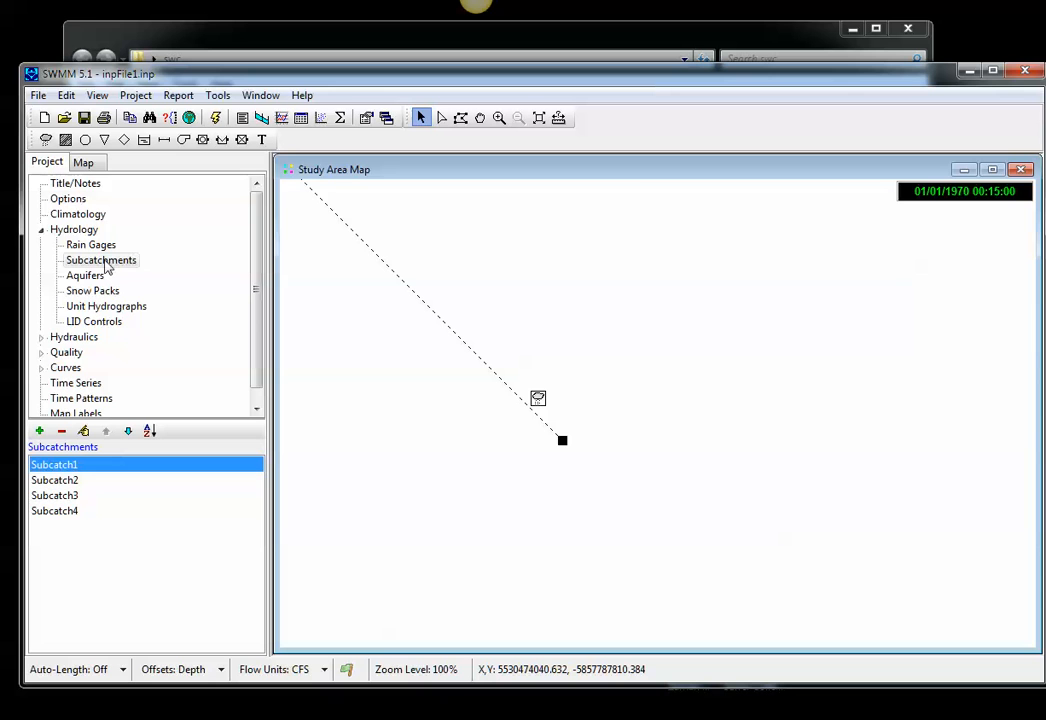
pyautogui.click(60, 480)
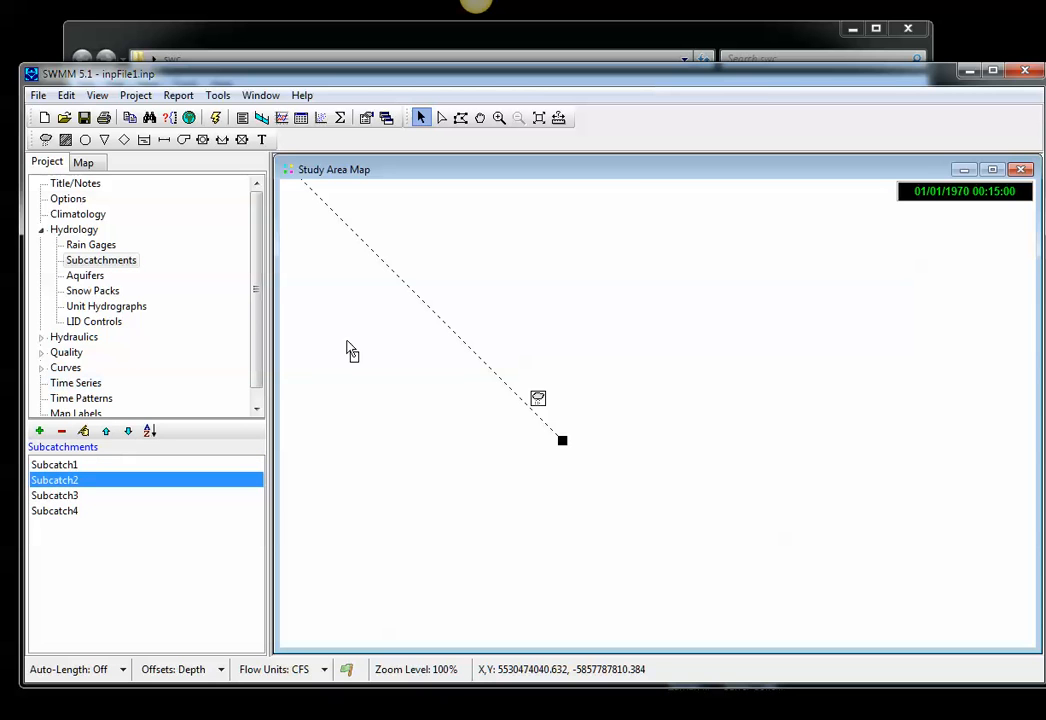
pyautogui.click(540, 319)
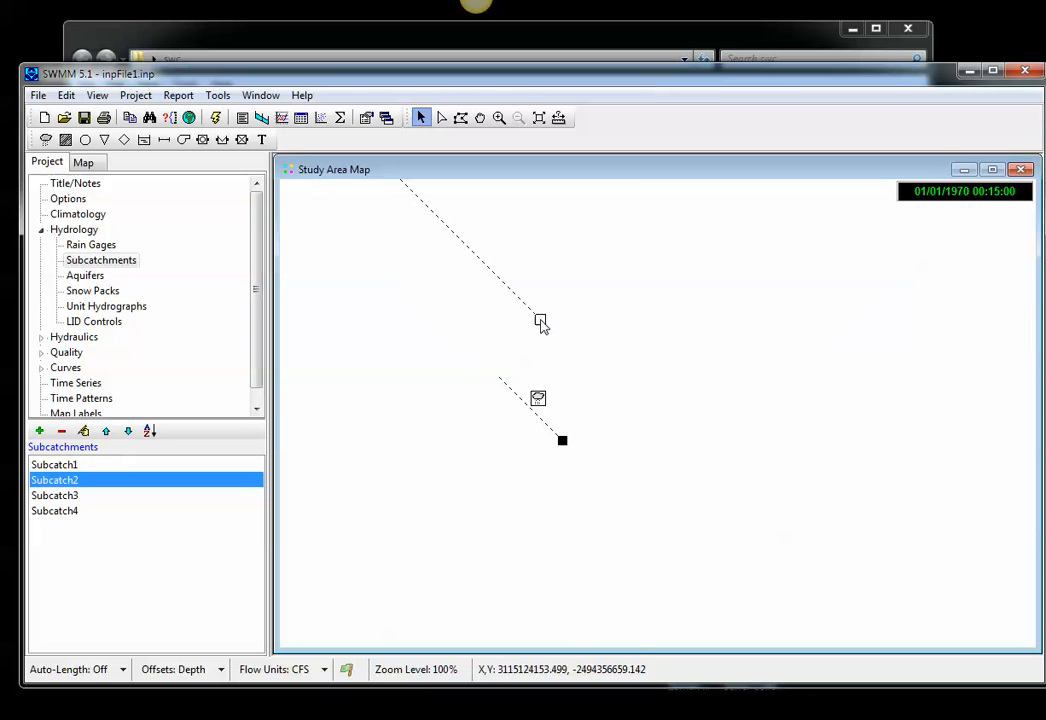
pyautogui.click(45, 494)
pyautogui.click(614, 348)
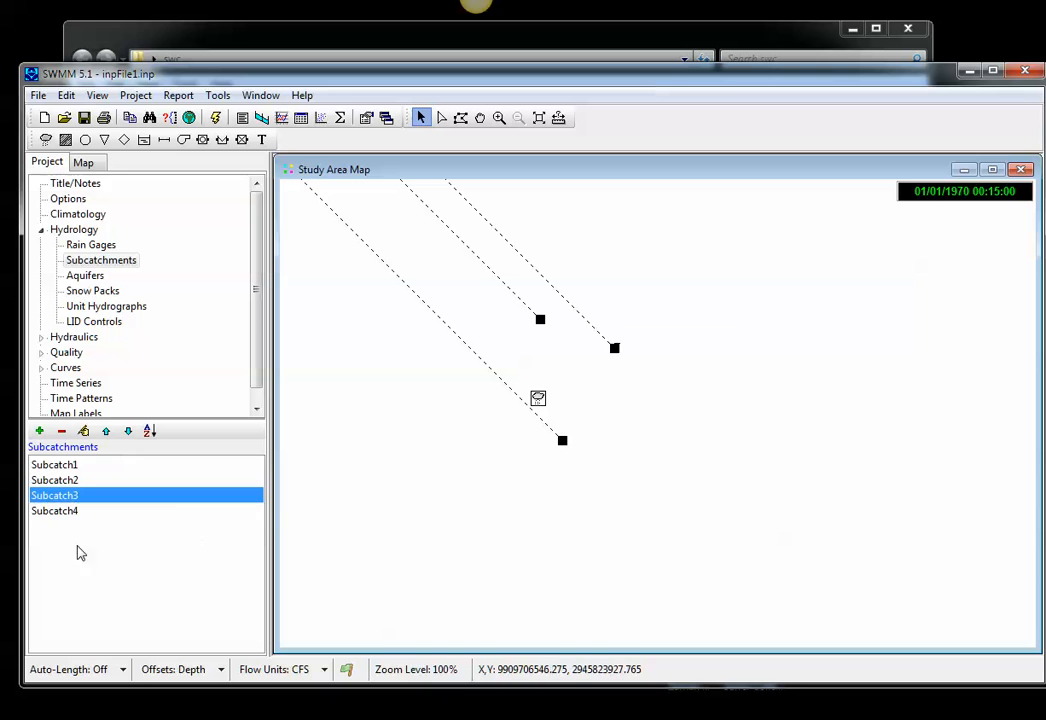
pyautogui.click(44, 512)
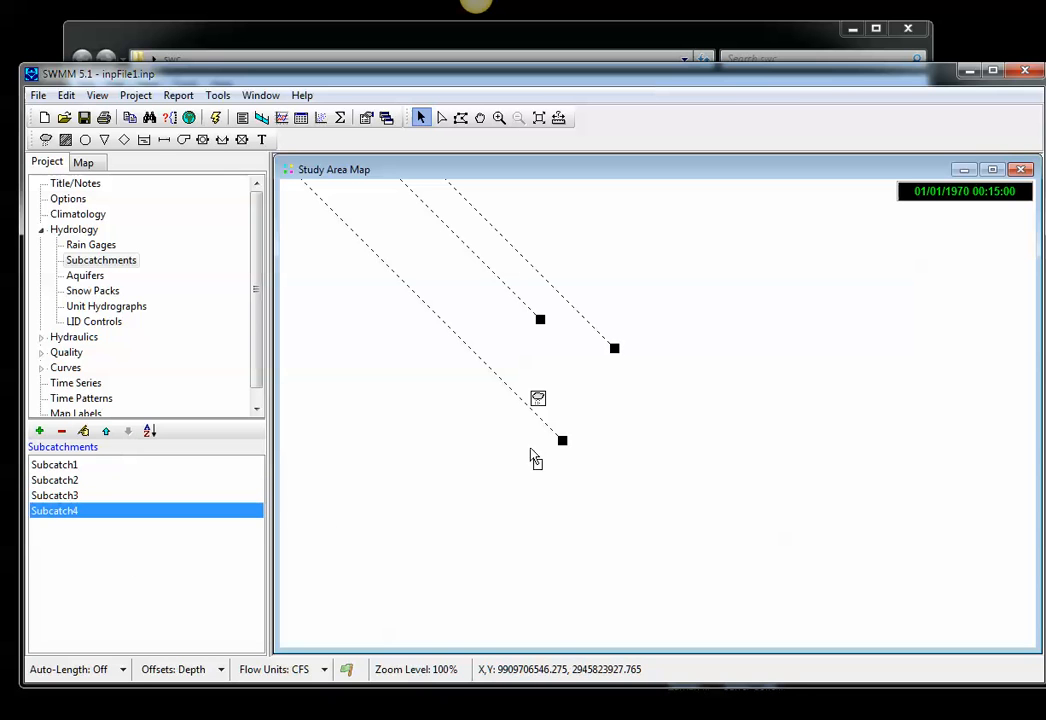
pyautogui.click(656, 422)
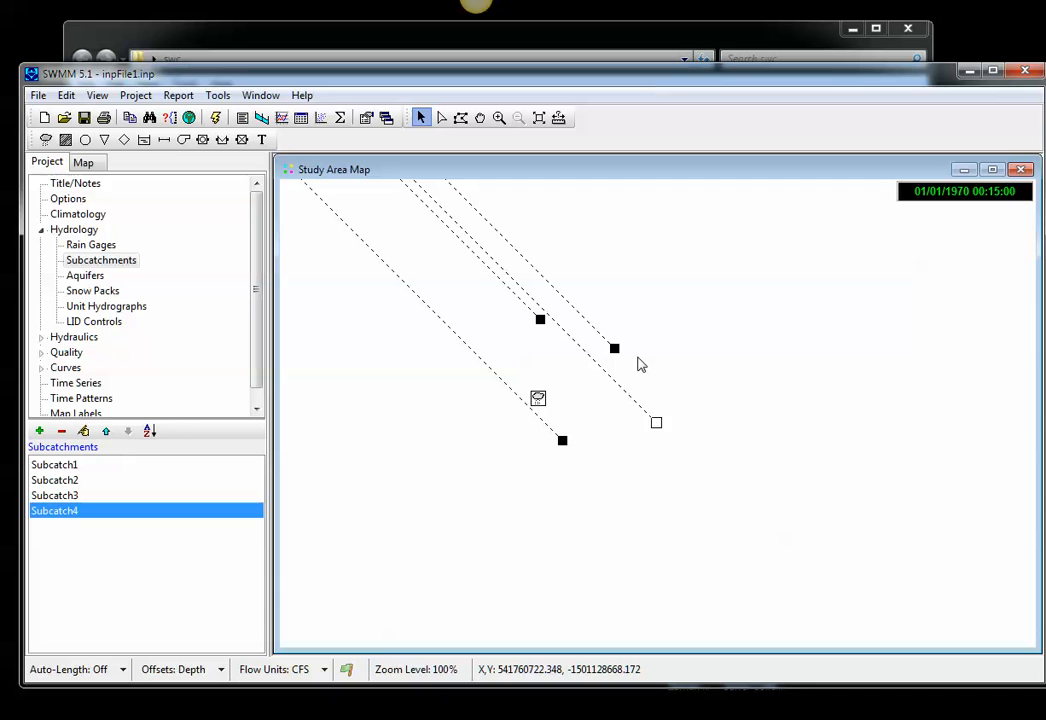
# - Place Outfall1 above and right of the subcatchments and the Cisterns storage unit to their left on the study area map
pyautogui.click(70, 338)
pyautogui.click(74, 262)
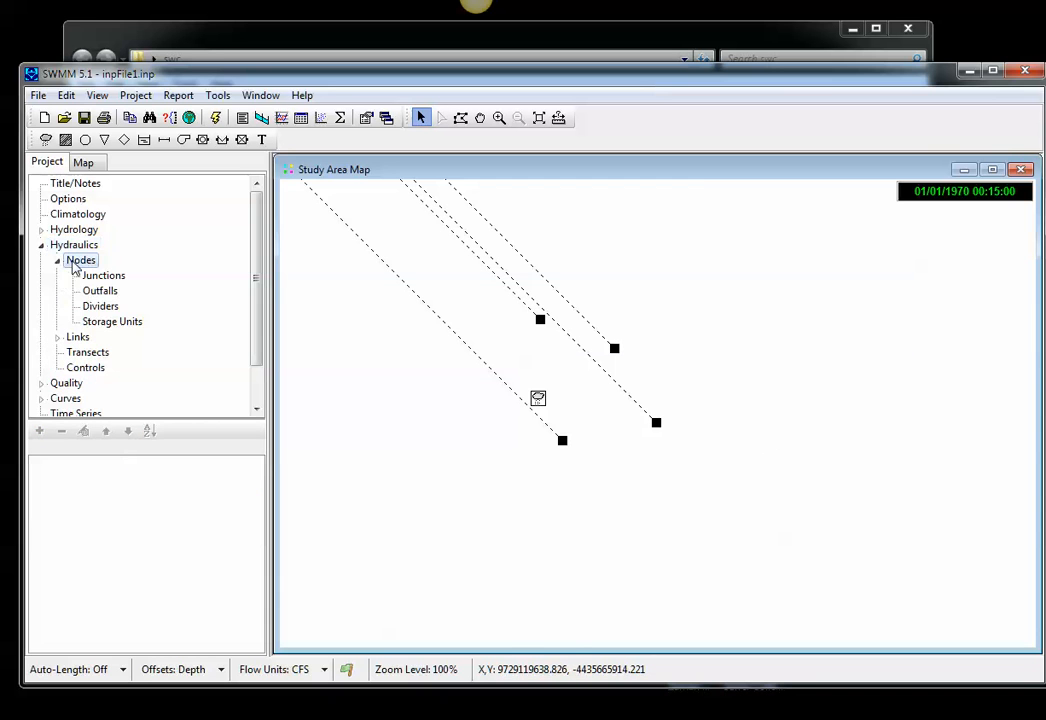
pyautogui.click(103, 276)
pyautogui.click(101, 307)
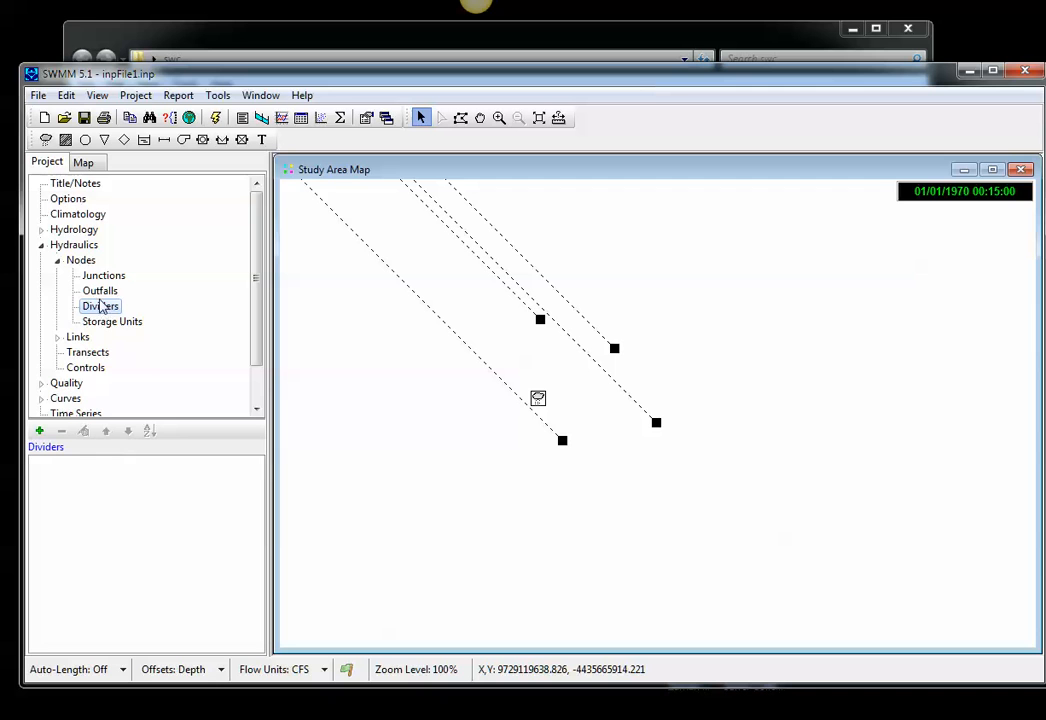
pyautogui.click(100, 291)
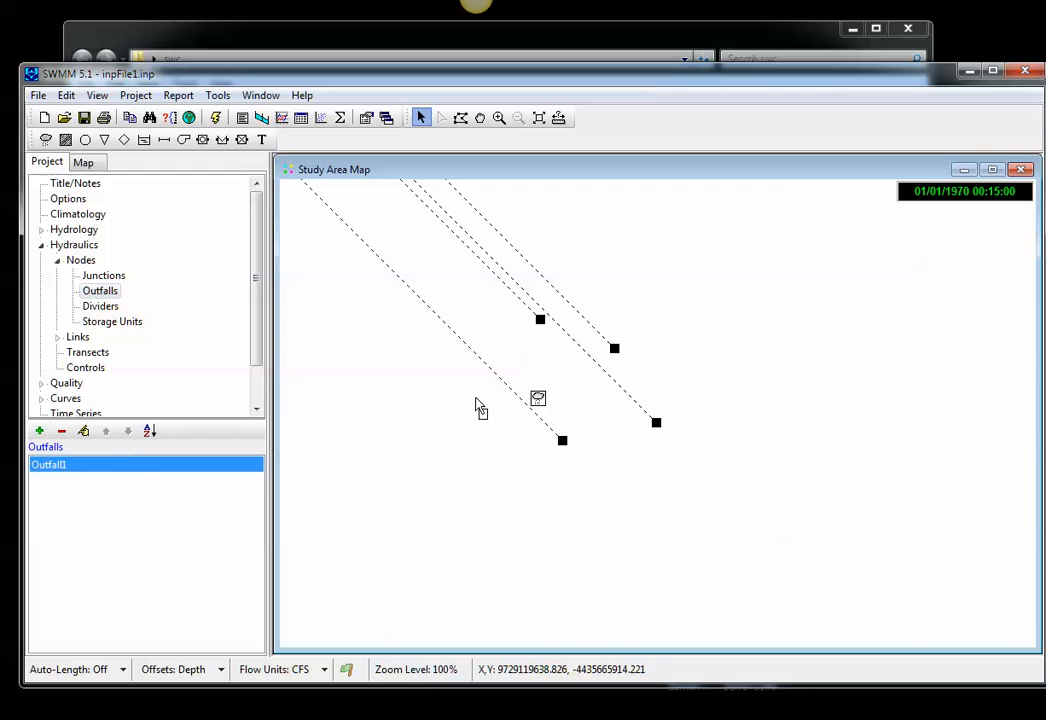
pyautogui.moveTo(478, 408); pyautogui.dragTo(680, 306)
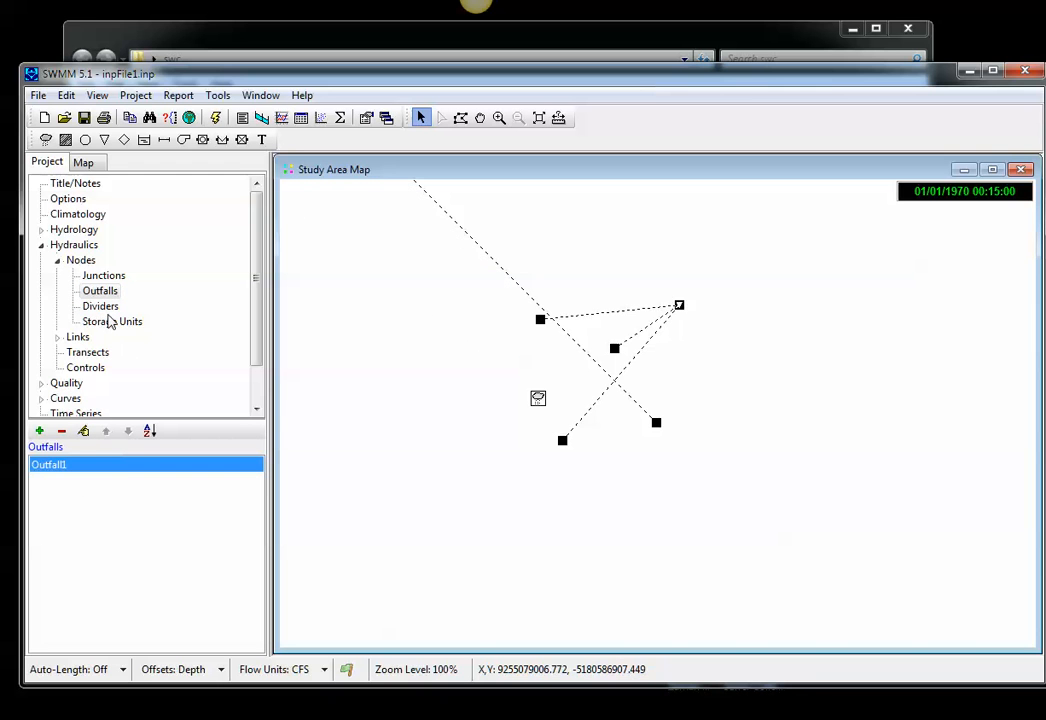
pyautogui.click(110, 321)
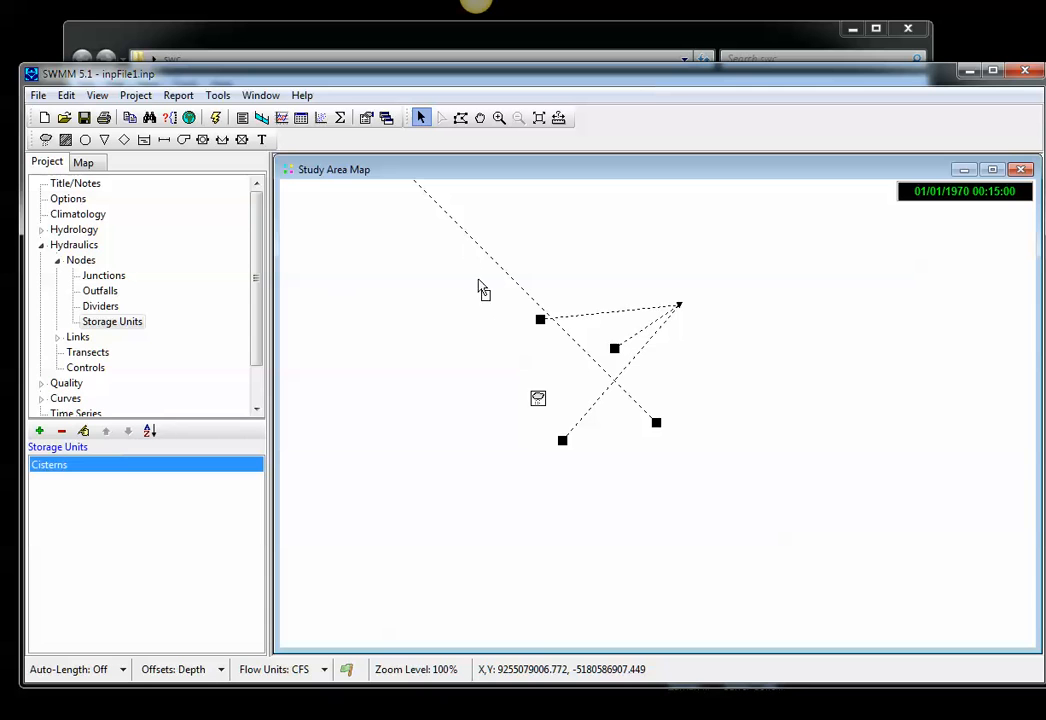
pyautogui.click(474, 328)
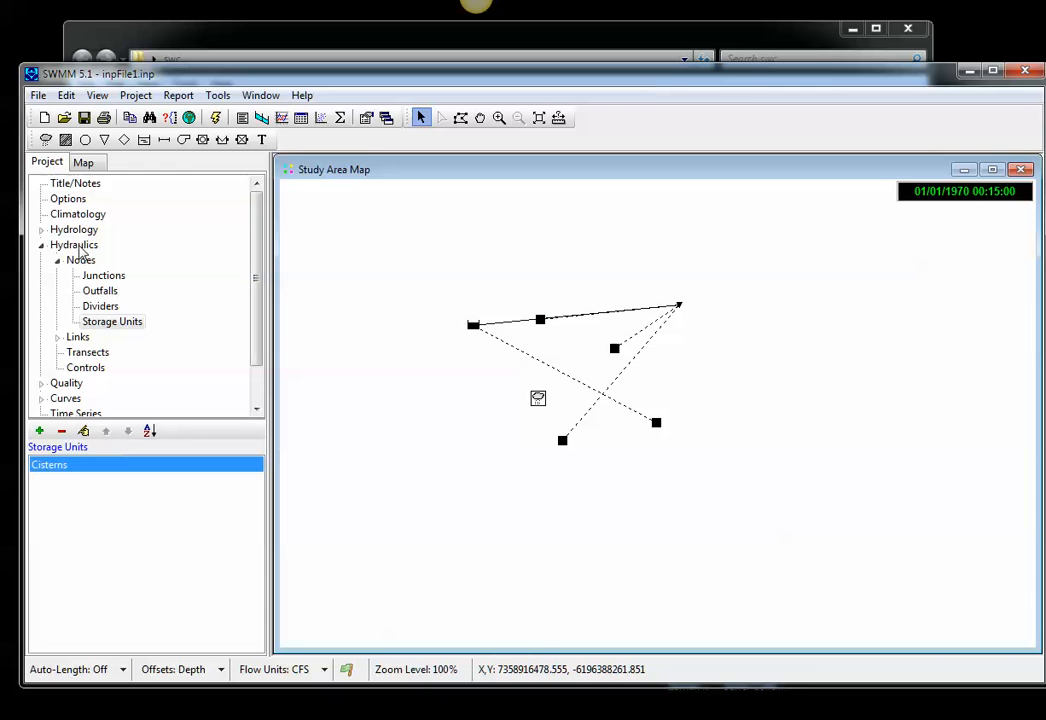
# - Locate conduit Dummy2 on the map and move the Cisterns storage unit to the right of the outfall, closing its properties
pyautogui.click(86, 352)
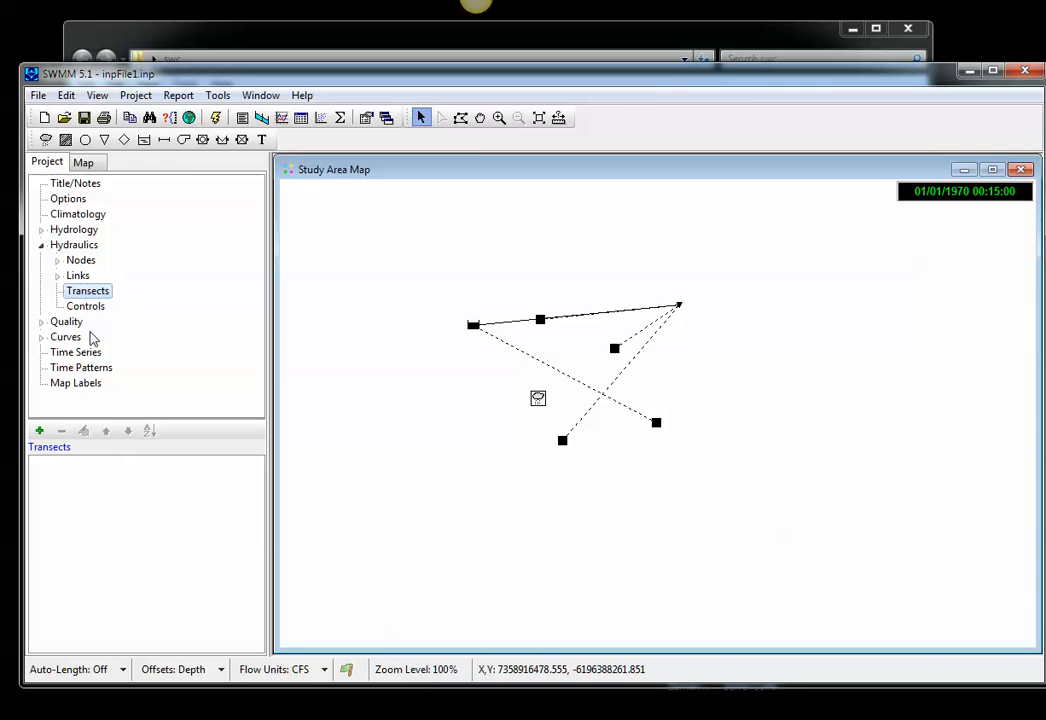
pyautogui.doubleClick(75, 276)
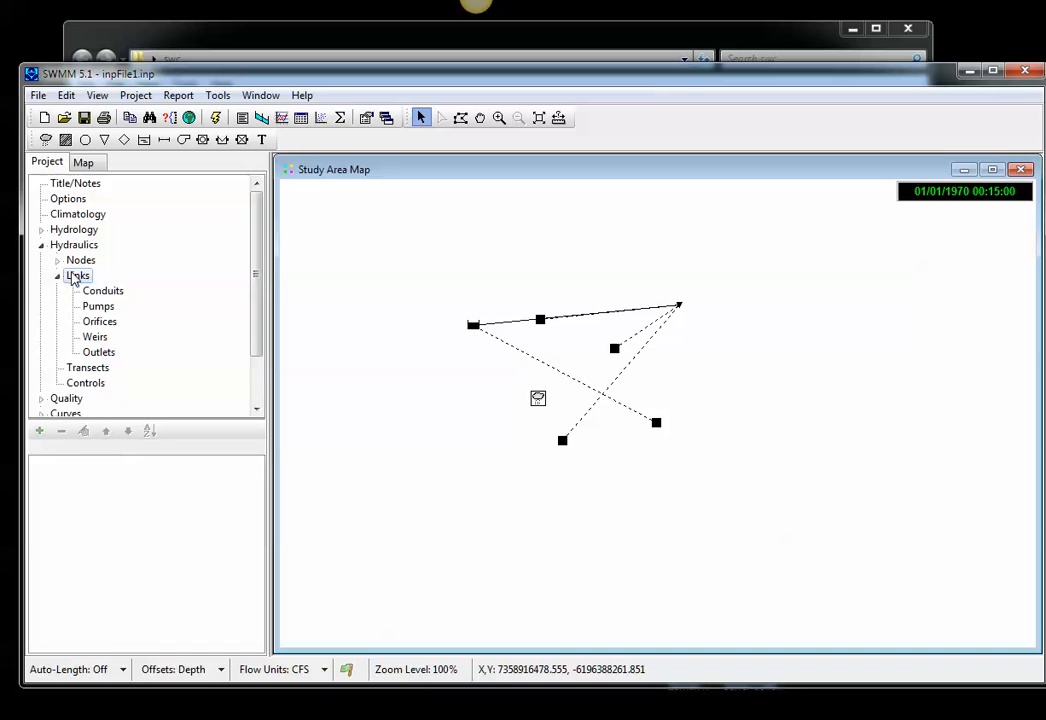
pyautogui.click(102, 291)
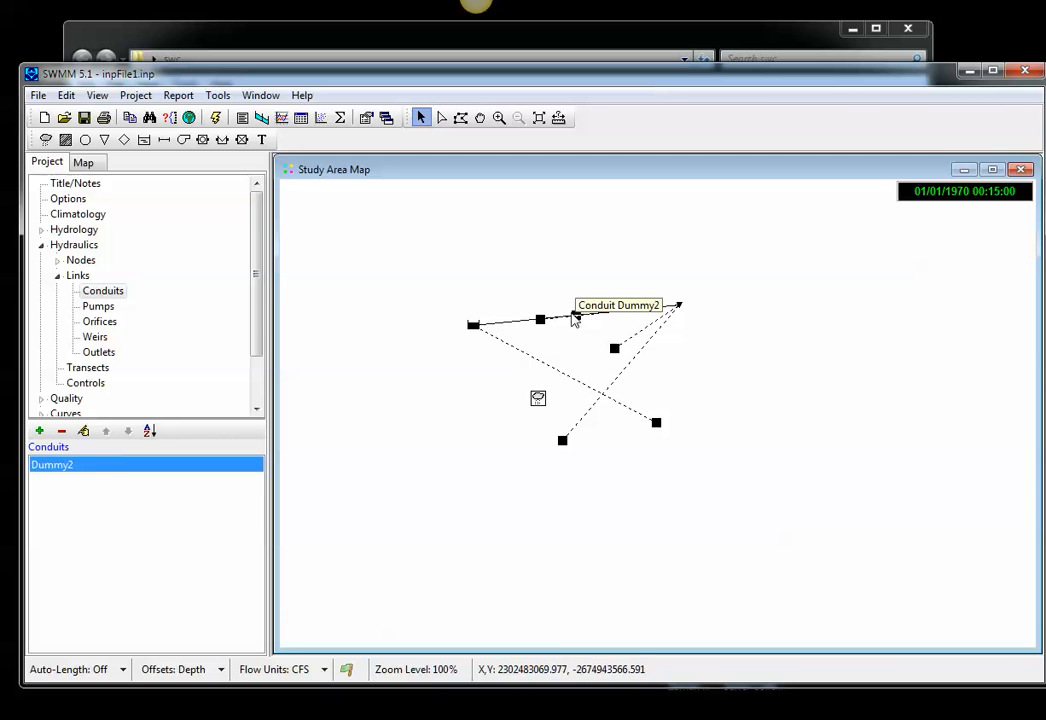
pyautogui.doubleClick(474, 327)
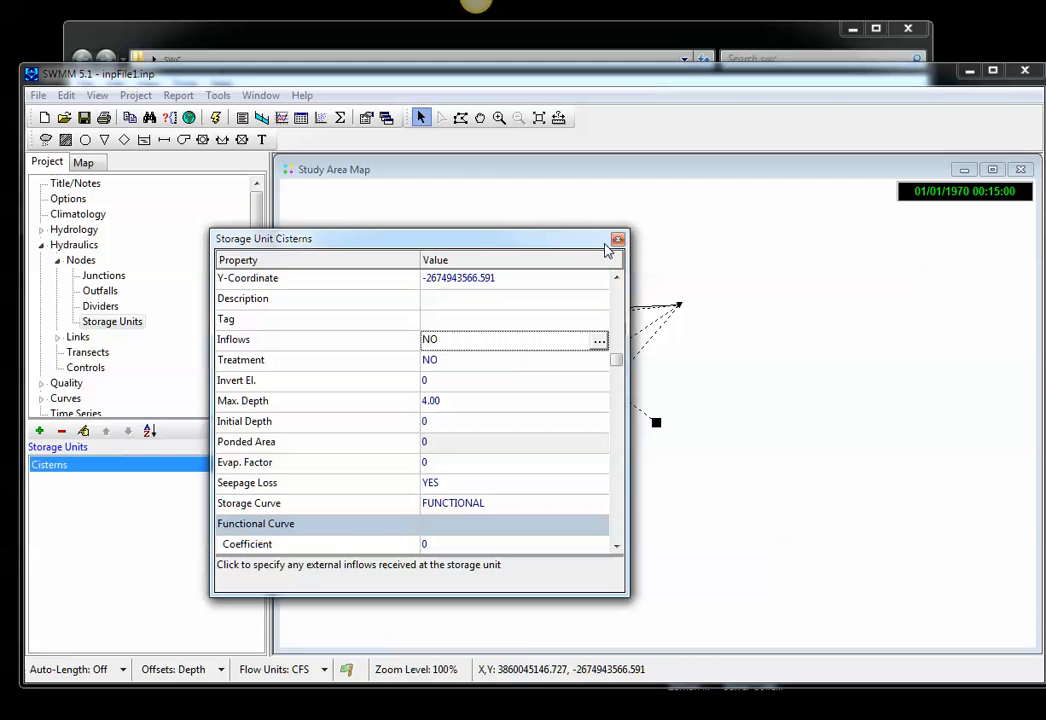
pyautogui.click(618, 240)
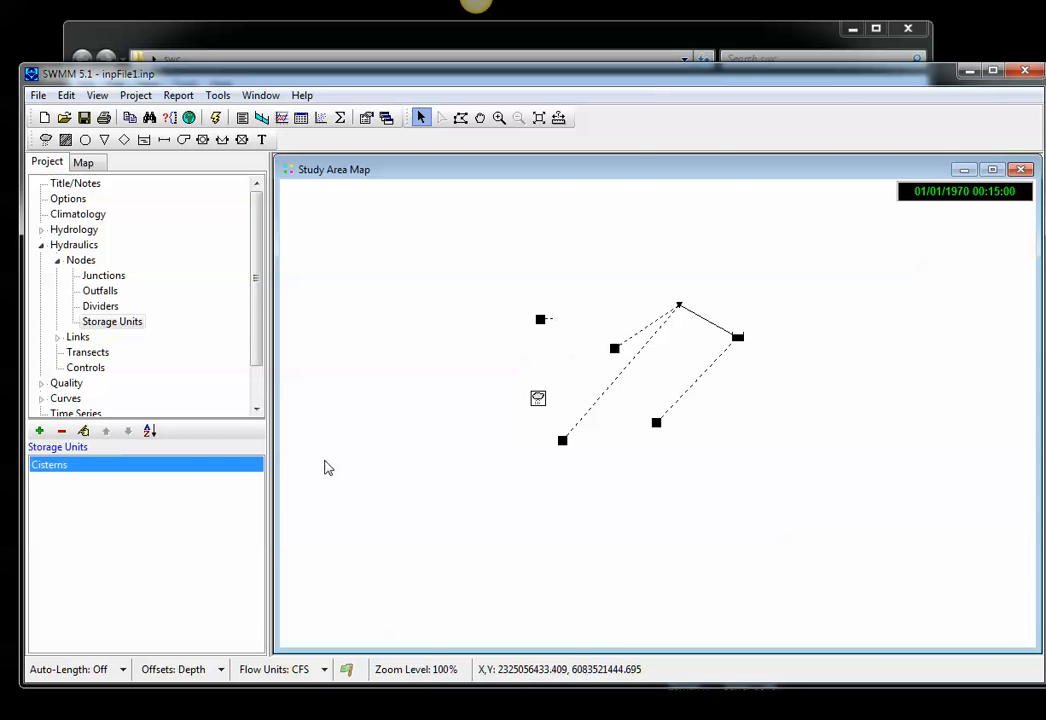
# - Review the rain gage's properties, widening the property editor to read the full rainfall data file path
pyautogui.click(80, 230)
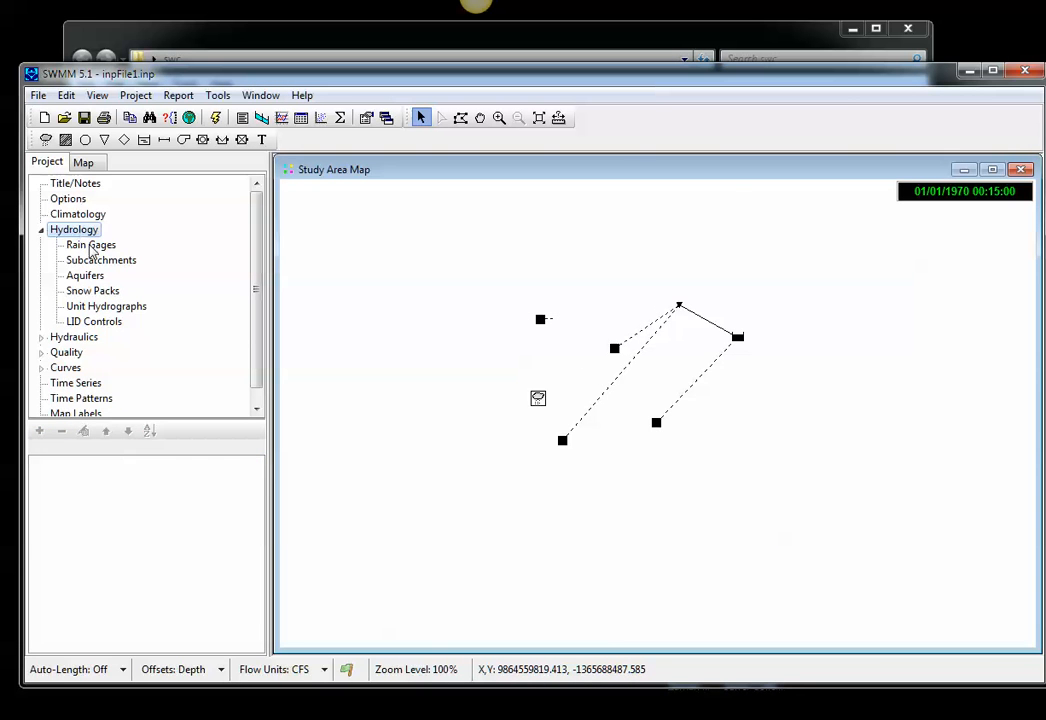
pyautogui.click(90, 245)
pyautogui.click(72, 464)
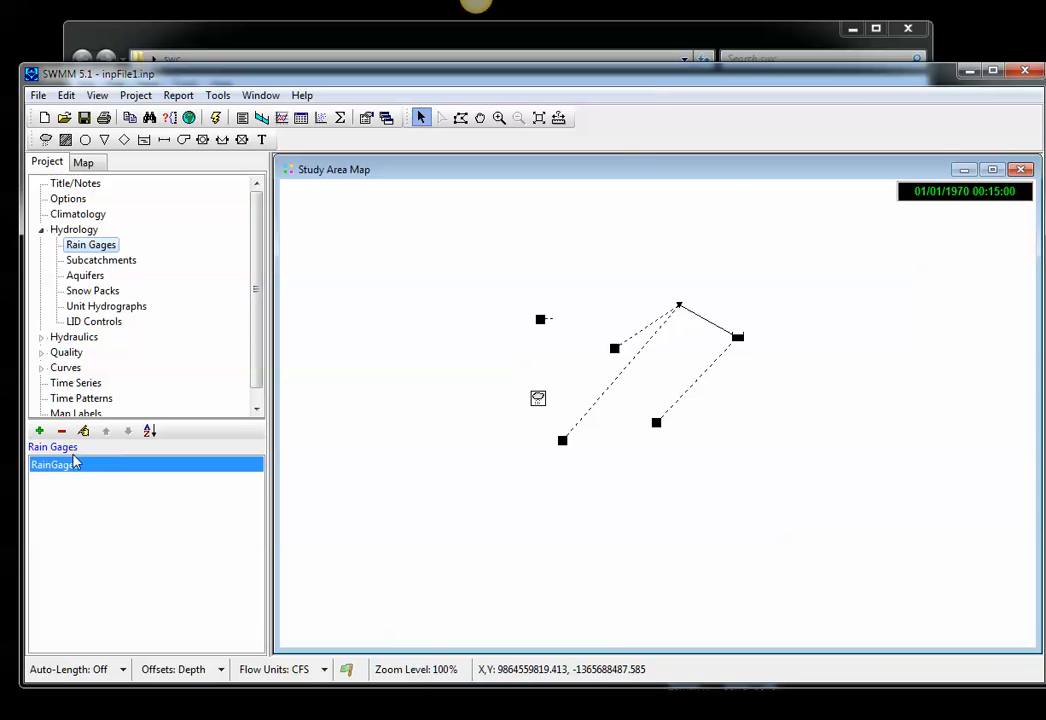
pyautogui.doubleClick(72, 464)
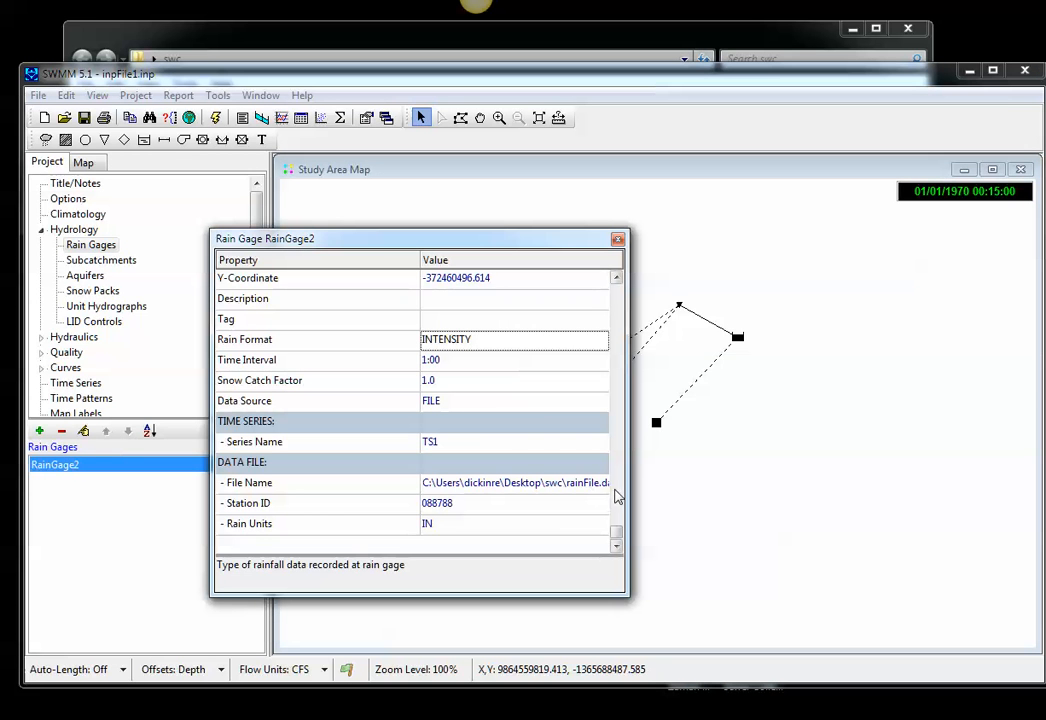
pyautogui.moveTo(624, 481); pyautogui.dragTo(688, 477)
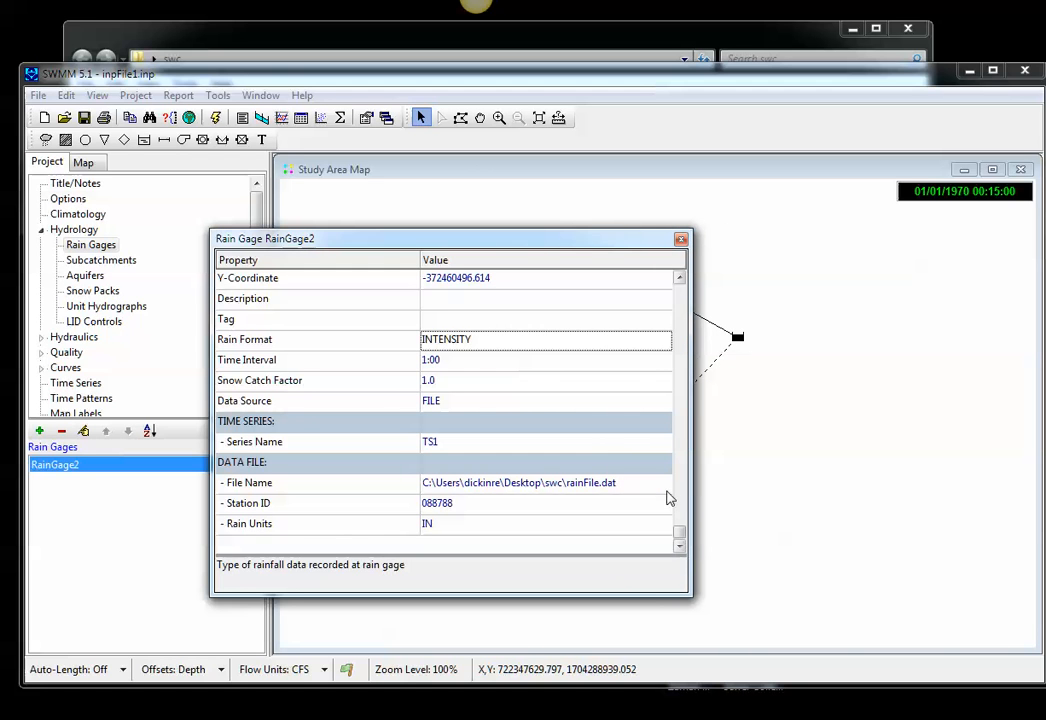
pyautogui.click(680, 240)
# - Review the general simulation options and the analysis dates
pyautogui.click(68, 198)
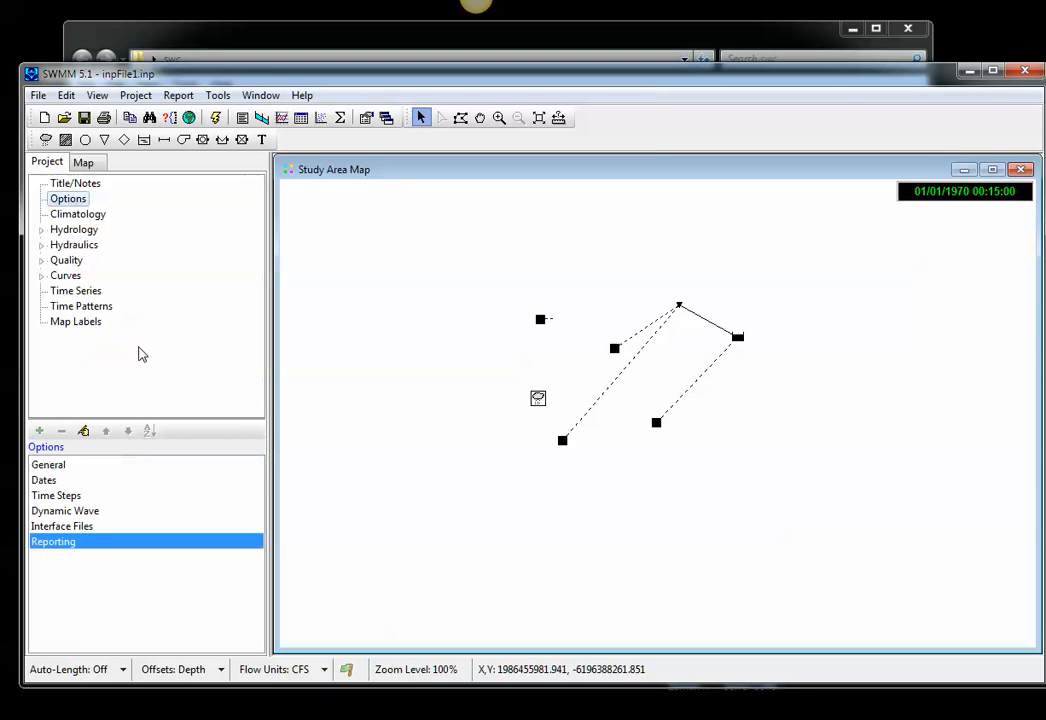
pyautogui.doubleClick(58, 466)
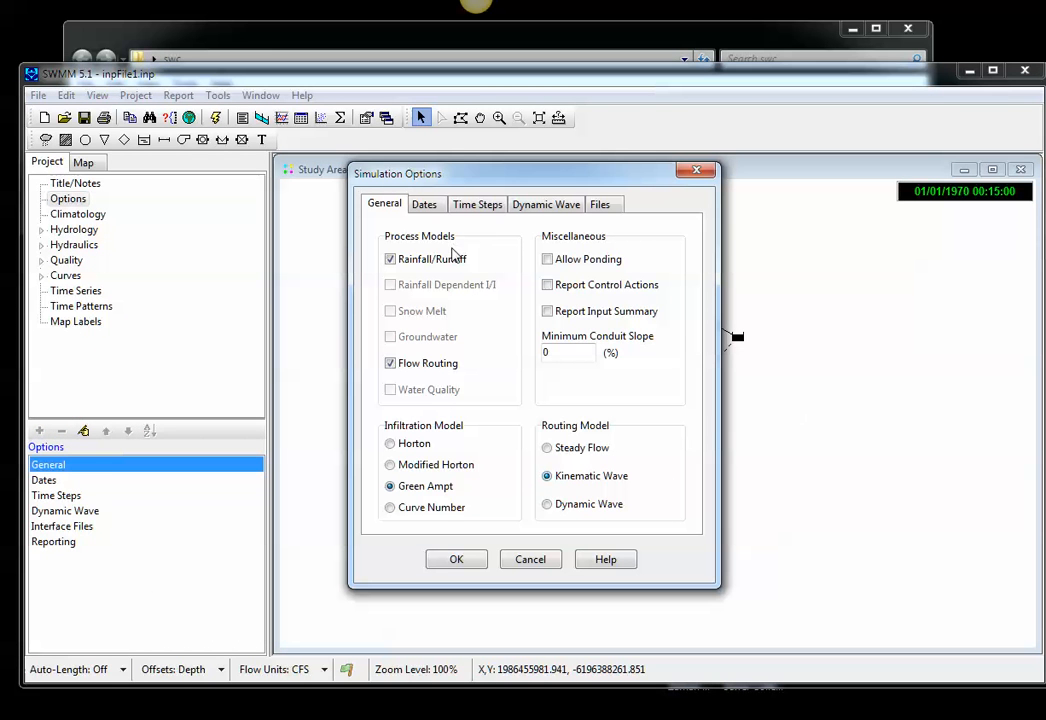
pyautogui.click(427, 205)
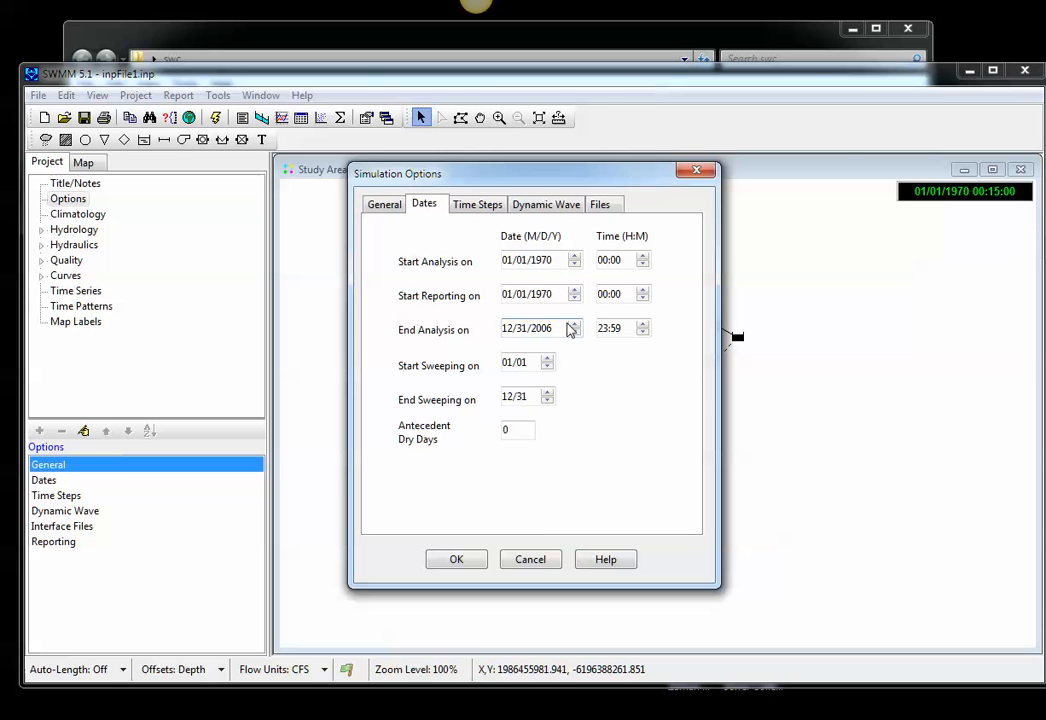
pyautogui.click(472, 562)
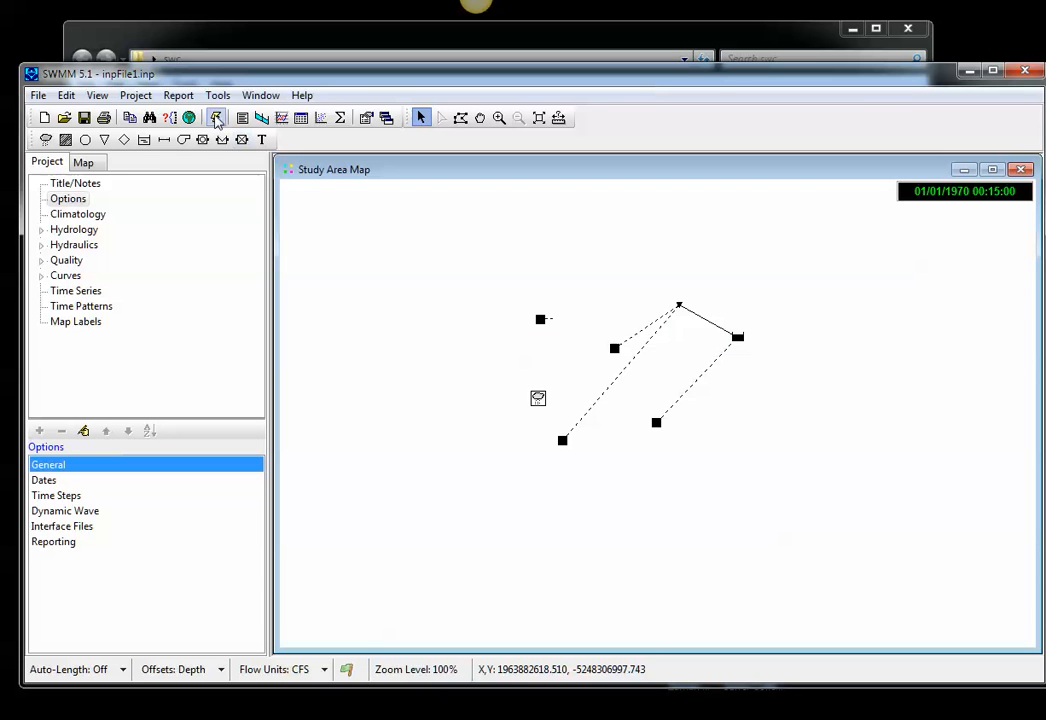
# - Run the simulation and plot Subcatch4's runoff against elapsed time for 01/01/1970 to 01/01/2007
pyautogui.click(216, 118)
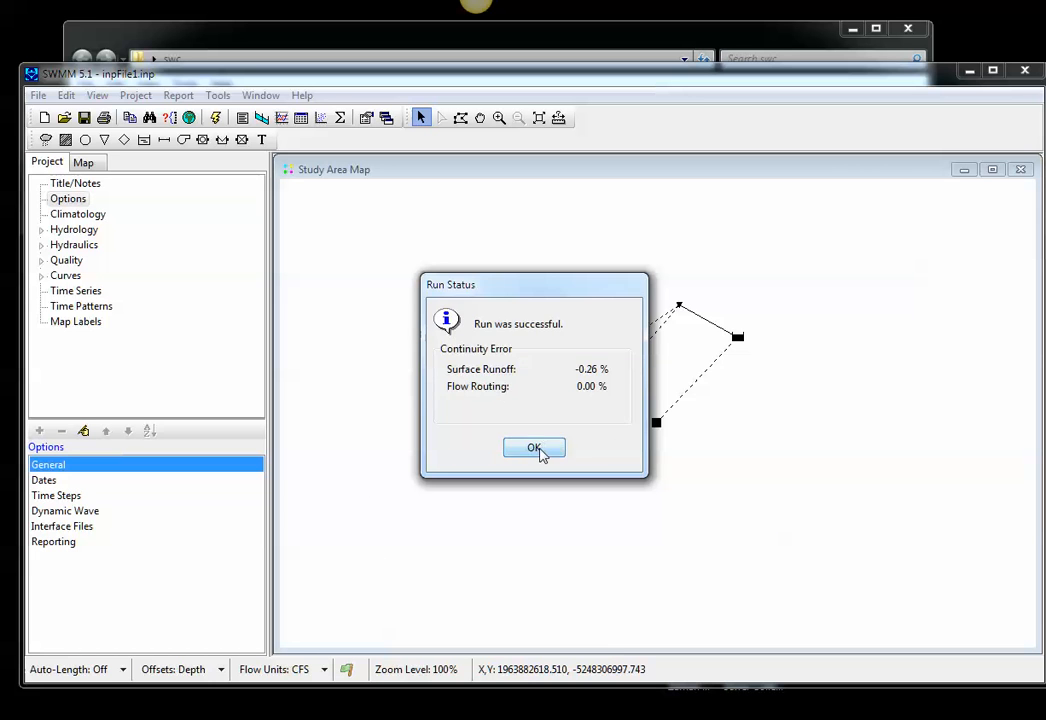
pyautogui.click(536, 449)
pyautogui.click(657, 424)
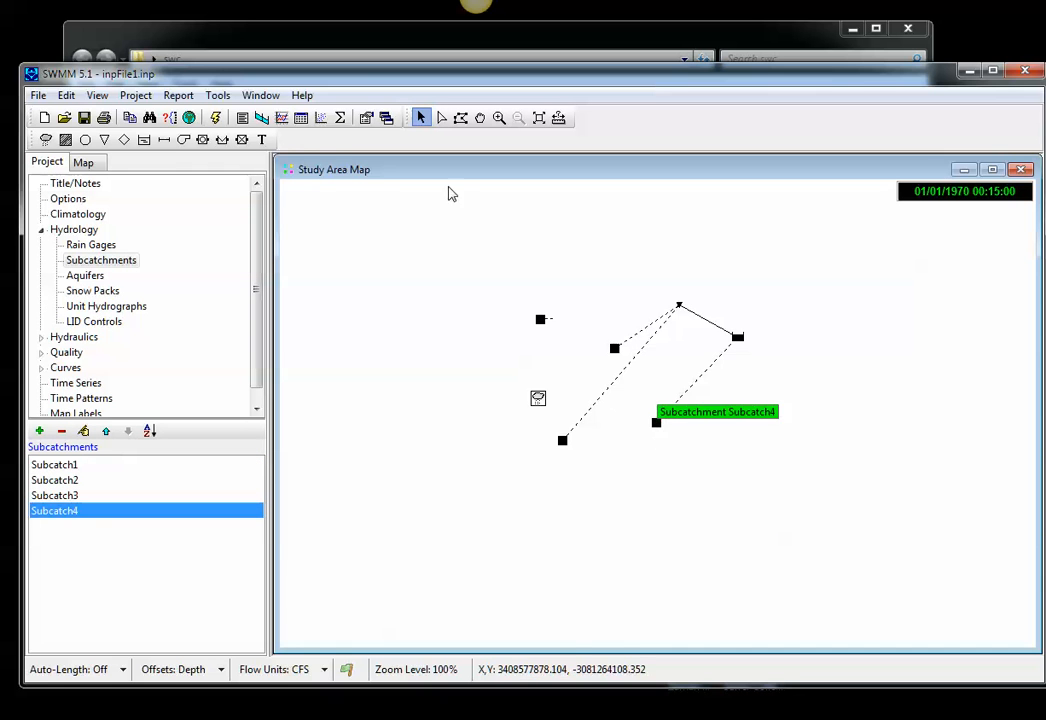
pyautogui.click(283, 120)
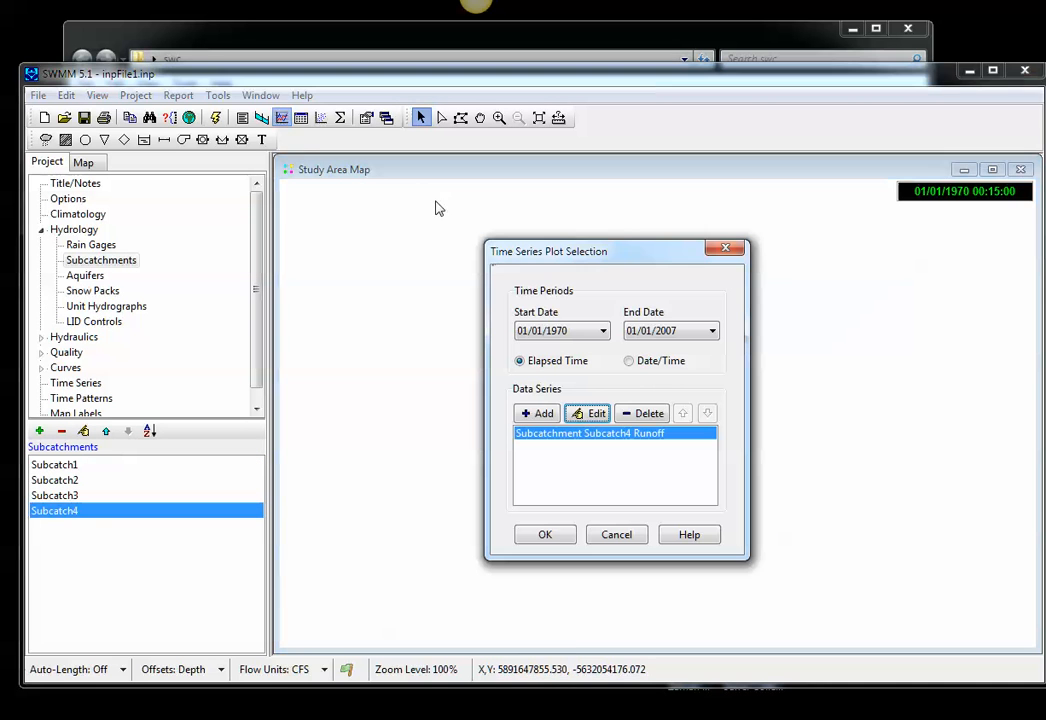
pyautogui.click(556, 534)
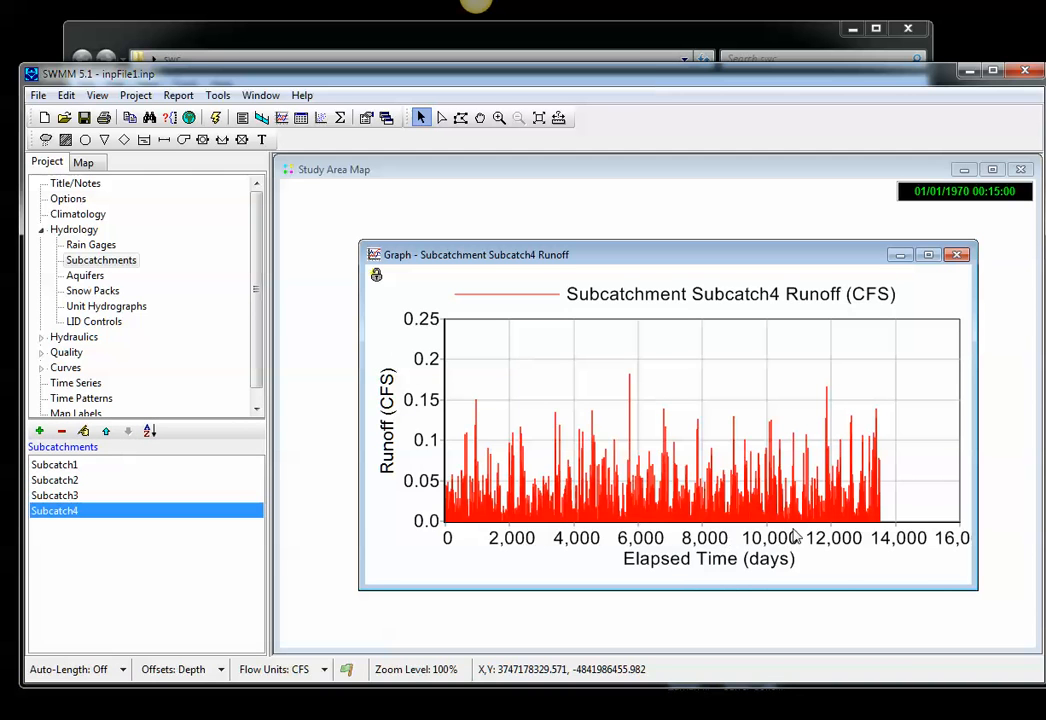
# - Review which objects are selected for detailed reporting, closing the reporting options and moving the Subcatch4 runoff graph up and to the left
pyautogui.click(66, 198)
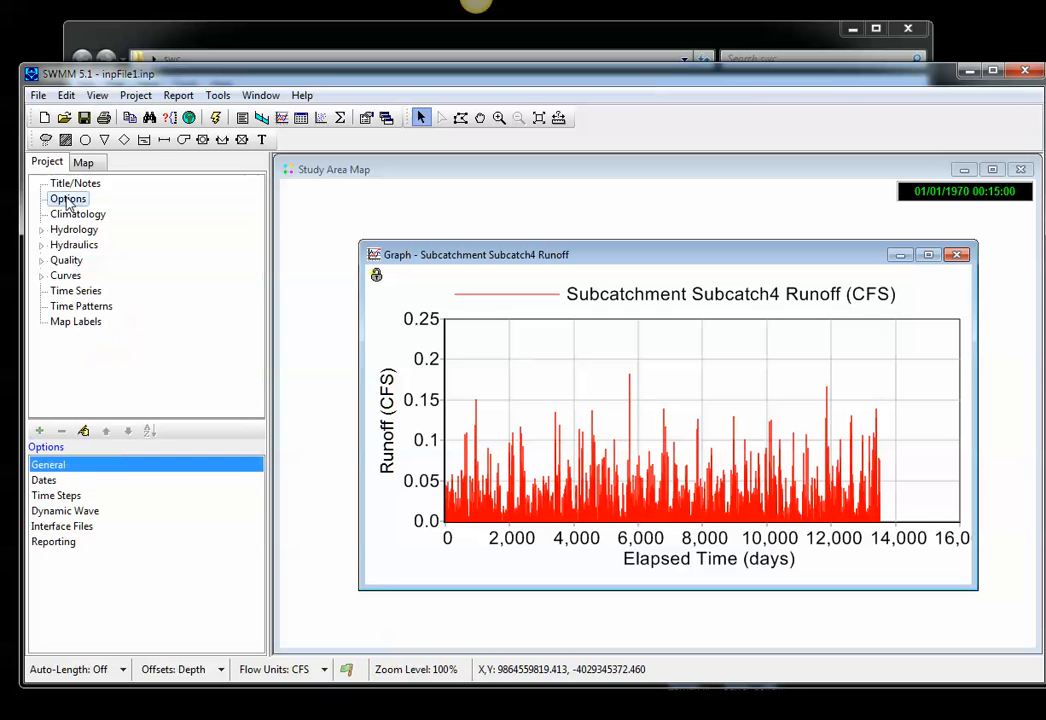
pyautogui.doubleClick(52, 541)
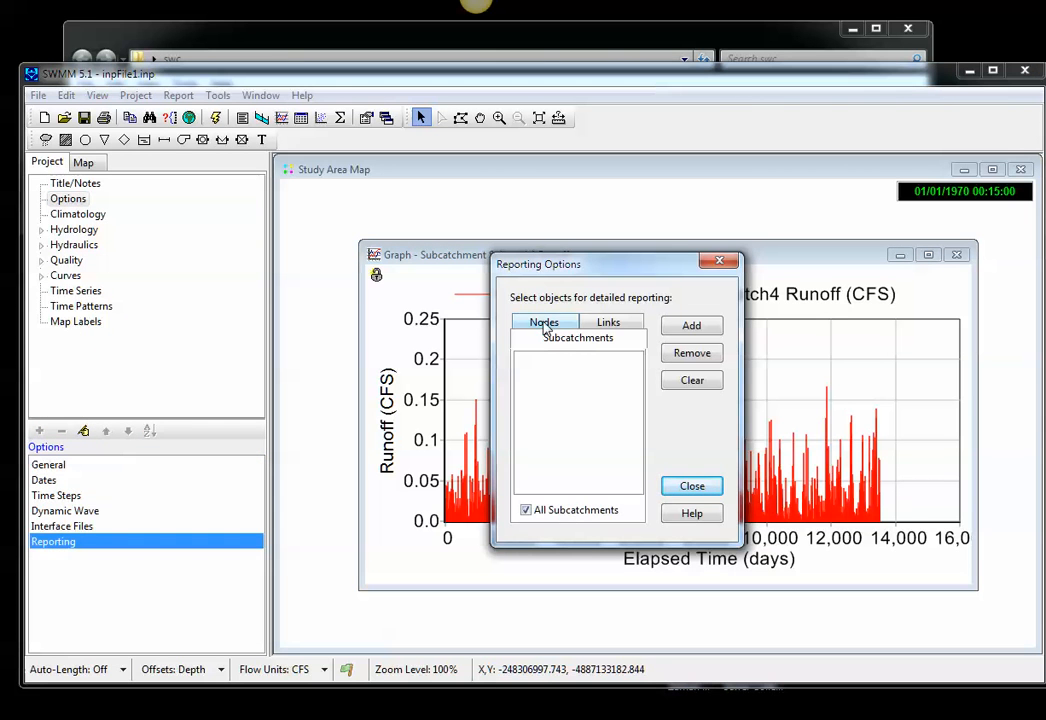
pyautogui.click(692, 486)
pyautogui.moveTo(605, 256); pyautogui.dragTo(536, 194)
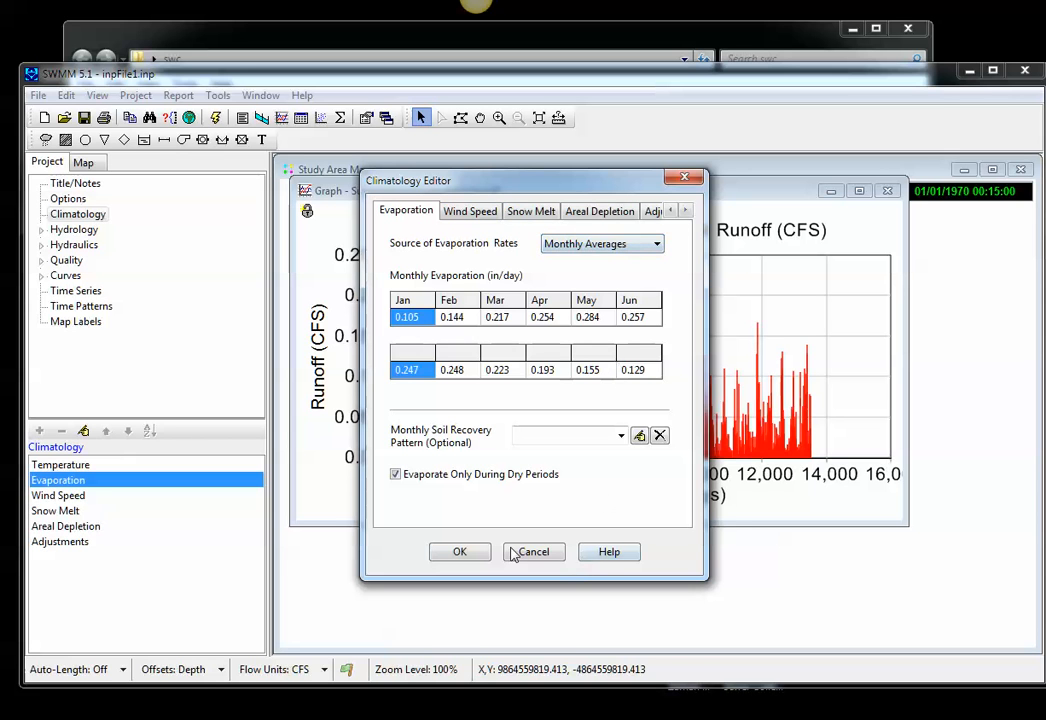
# - Review the climatology's monthly evaporation rates and adjustments, closing the editor and minimizing SWMM to return to the swc folder
pyautogui.click(459, 552)
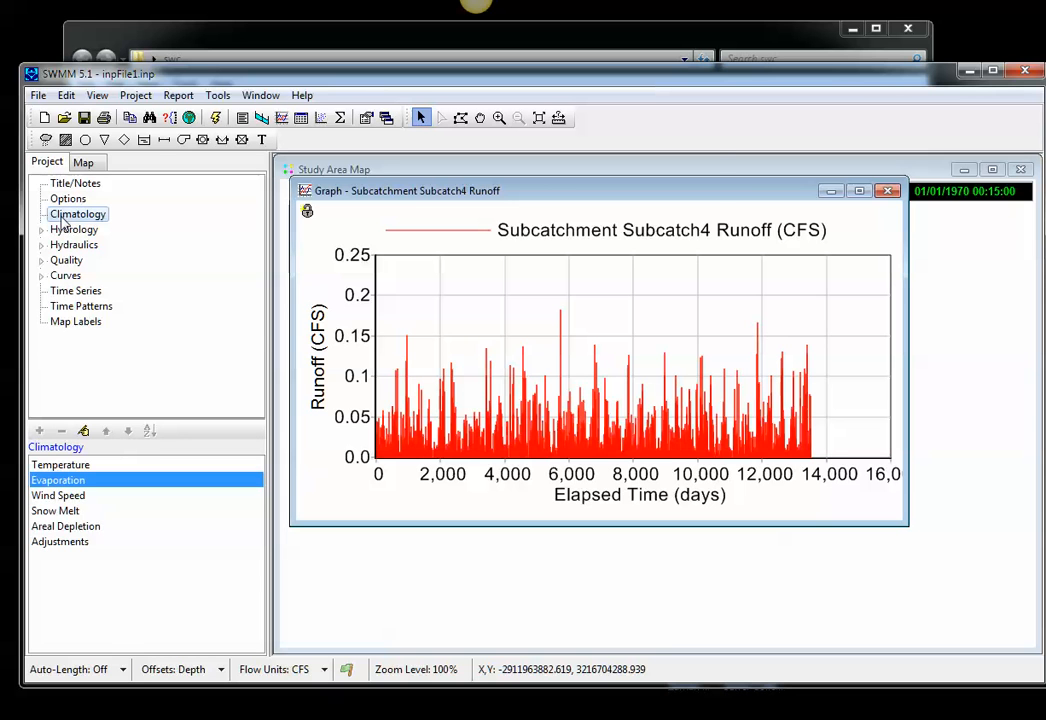
pyautogui.doubleClick(68, 543)
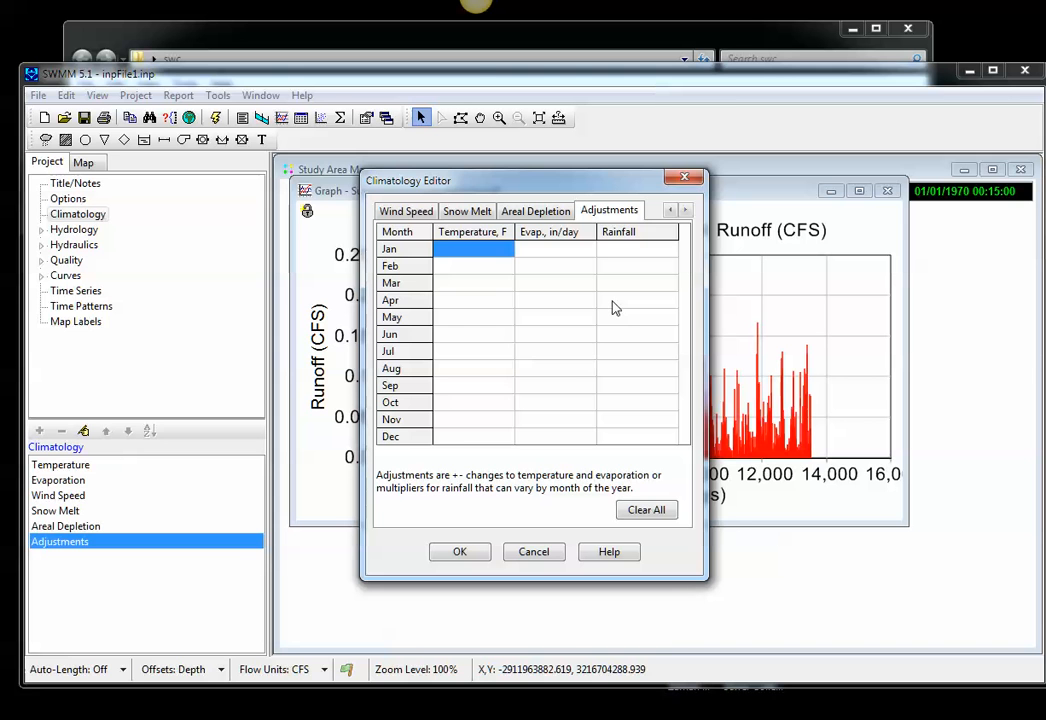
pyautogui.click(684, 181)
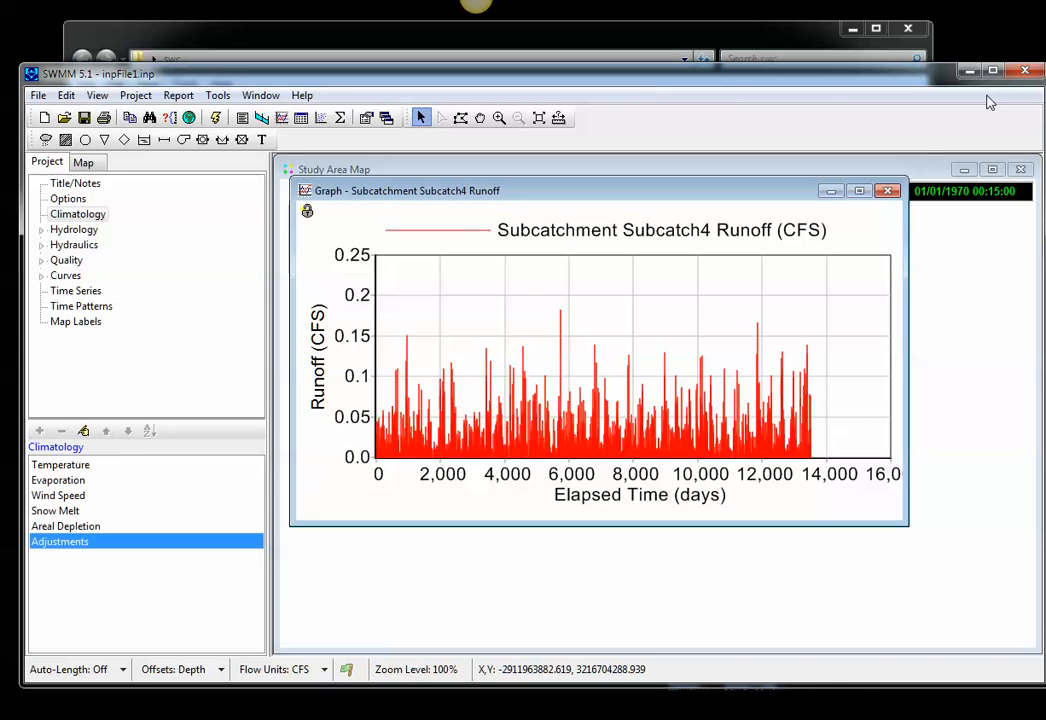
pyautogui.click(967, 72)
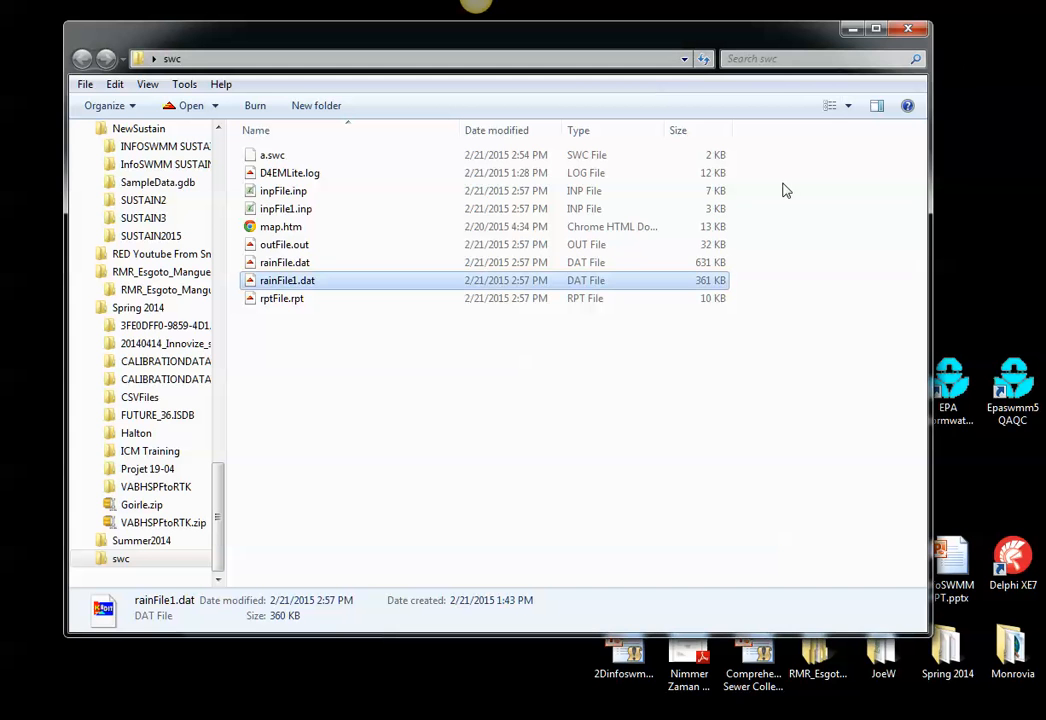